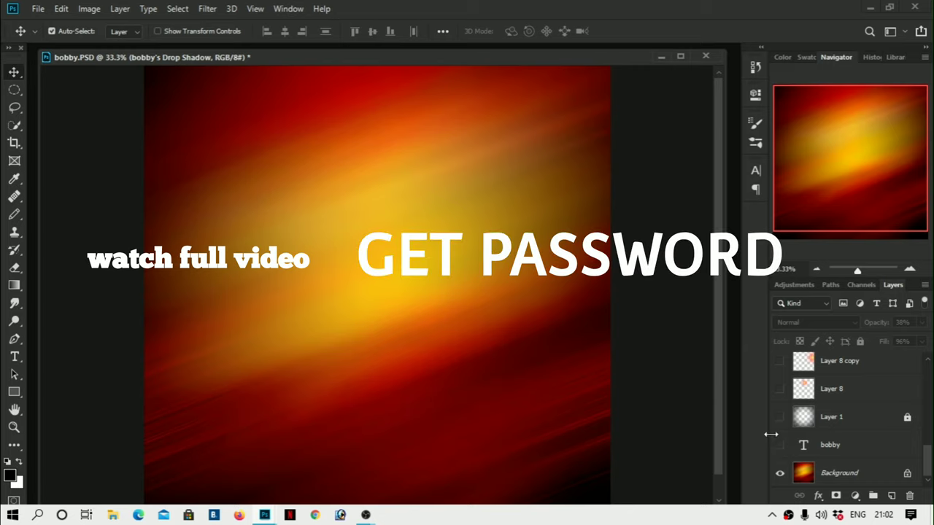
Show the bobby text, Layers 1 and 8, both men, Layer 6's drop shadow and the biker.
left_click(779, 444)
left_click(779, 417)
left_click(777, 389)
scroll(784, 386, "up", 3)
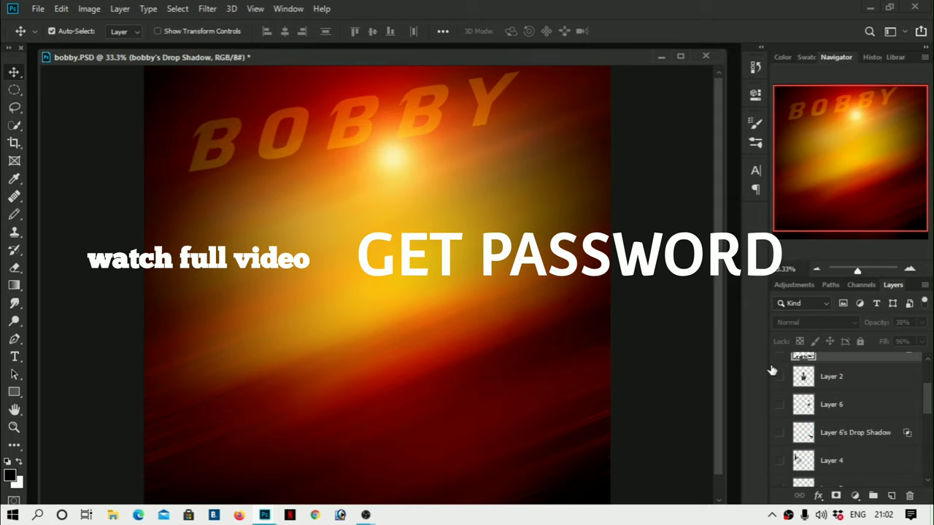
left_click(780, 376)
left_click(779, 404)
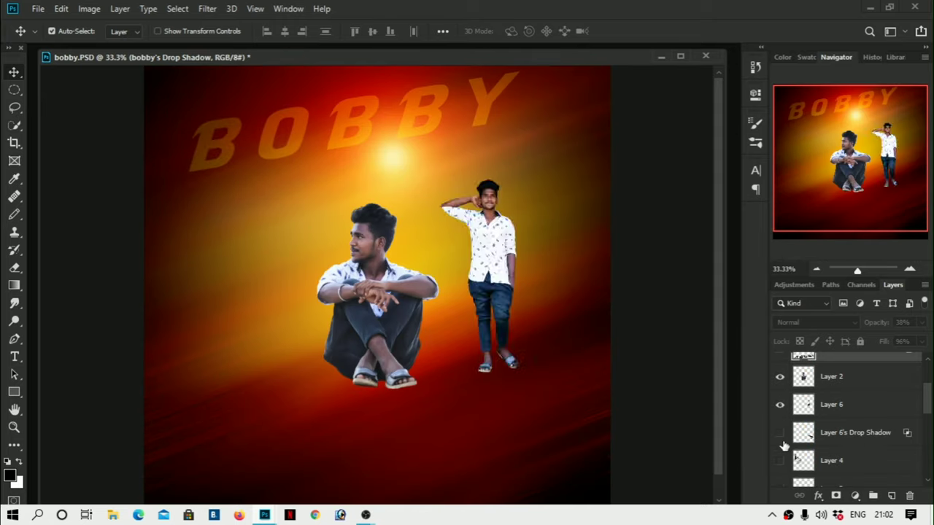
left_click(779, 432)
left_click(780, 460)
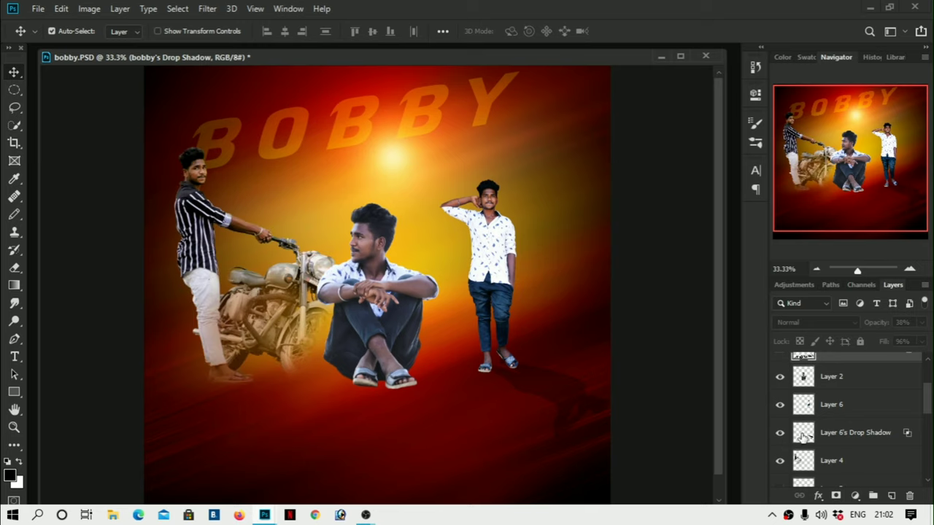
Show Layer 8 copies 2 and 3, Layer 7, Layer 5's seated man and the brightening layer.
scroll(793, 436, "down", 3)
scroll(791, 441, "down", 1)
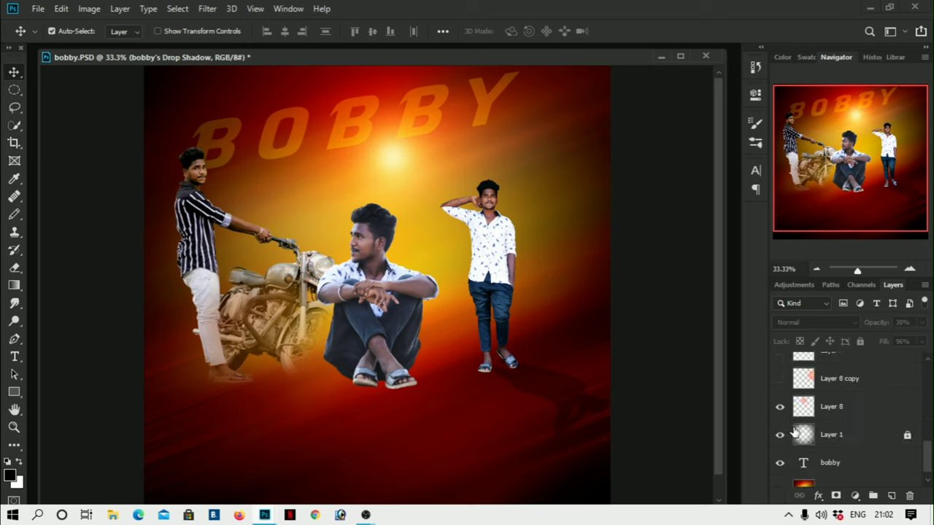
scroll(786, 463, "down", 2)
left_click(780, 456)
left_click(780, 484)
left_click(779, 428)
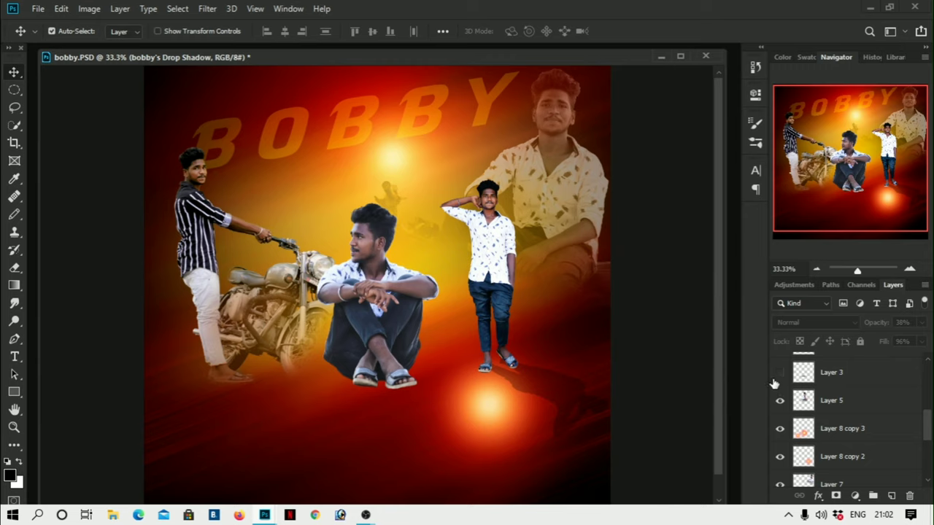
left_click(779, 401)
scroll(764, 389, "up", 1)
scroll(773, 423, "up", 2)
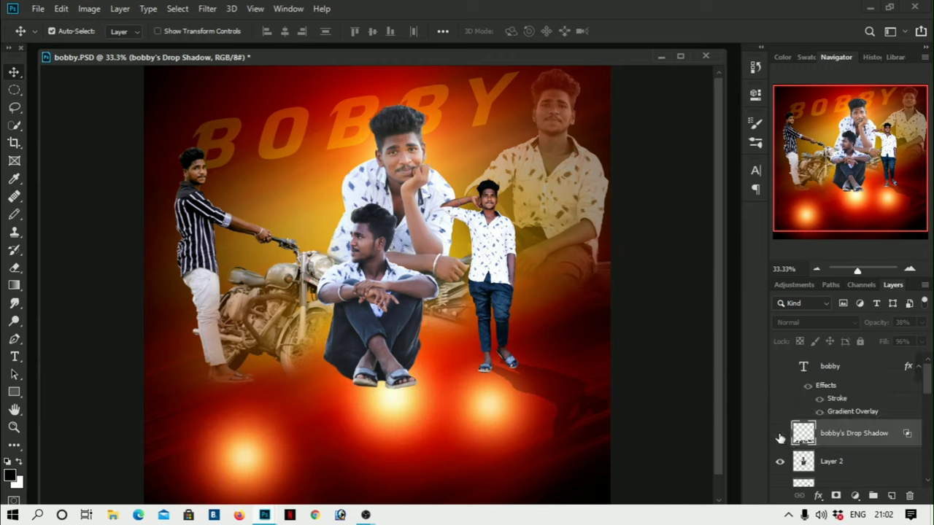
scroll(777, 447, "down", 3)
left_click(780, 445)
Show the large BOBBY title and its drop shadow.
scroll(792, 420, "up", 3)
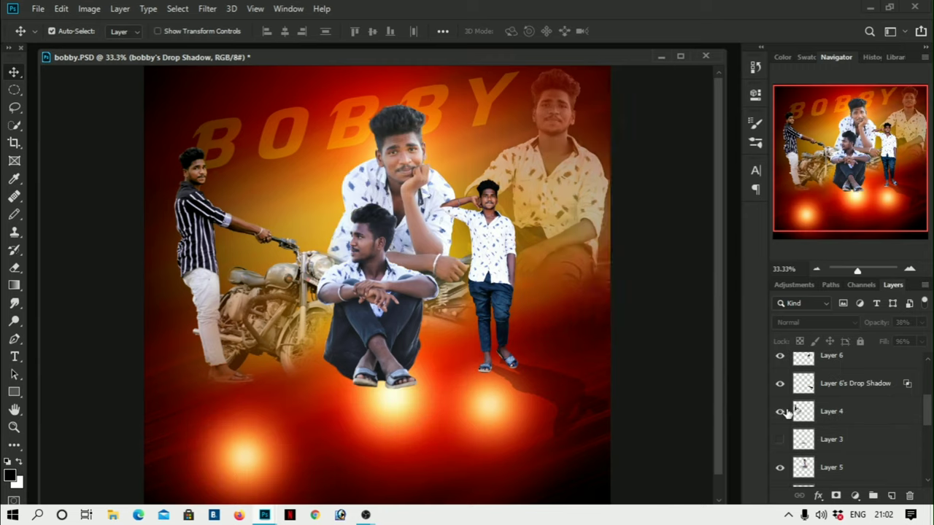
scroll(791, 417, "up", 1)
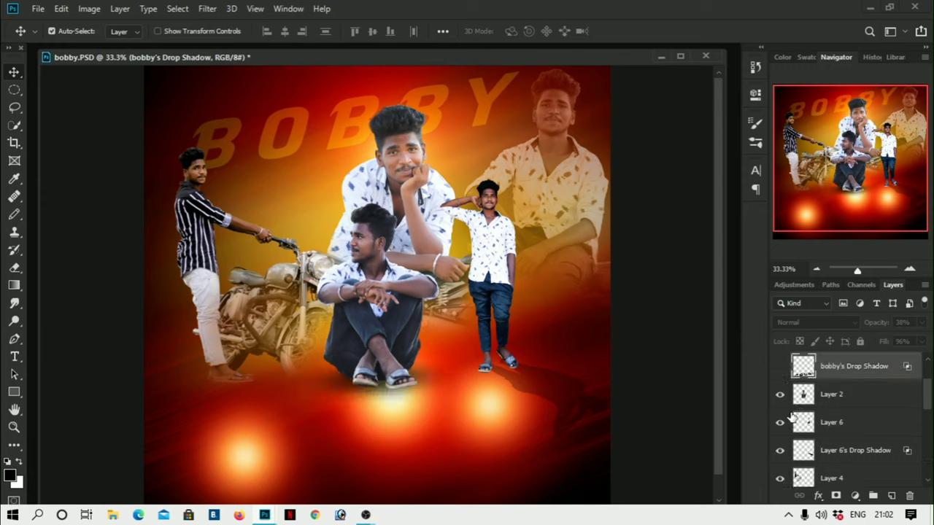
scroll(778, 386, "up", 2)
left_click(779, 366)
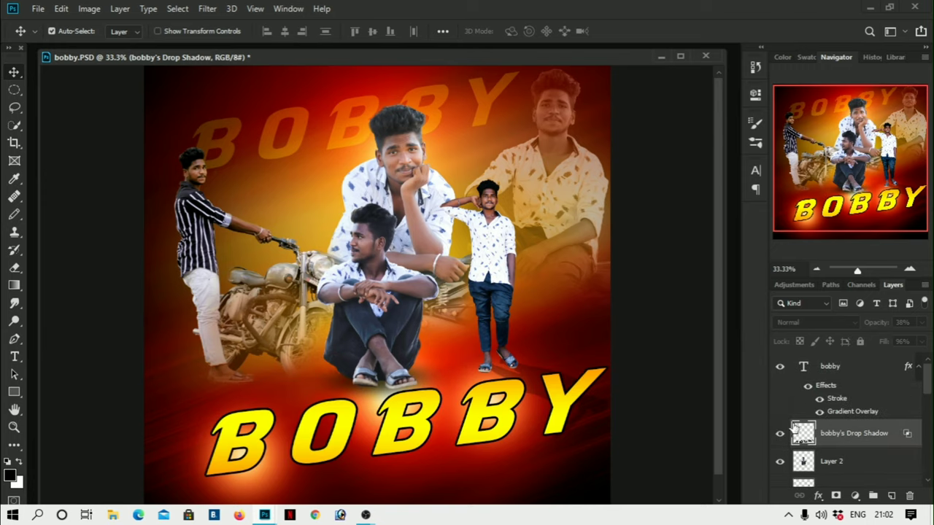
left_click(779, 433)
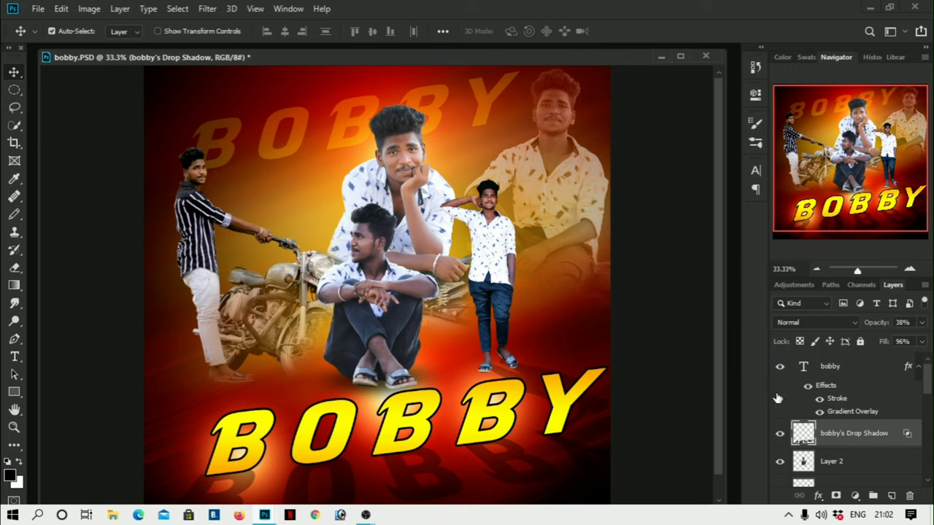
scroll(780, 430, "down", 4)
scroll(786, 441, "down", 2)
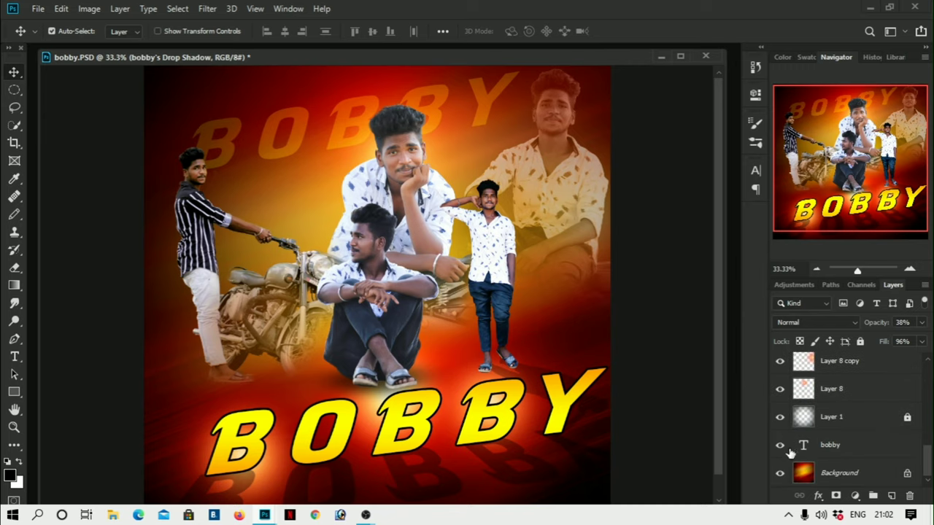
scroll(832, 434, "up", 3)
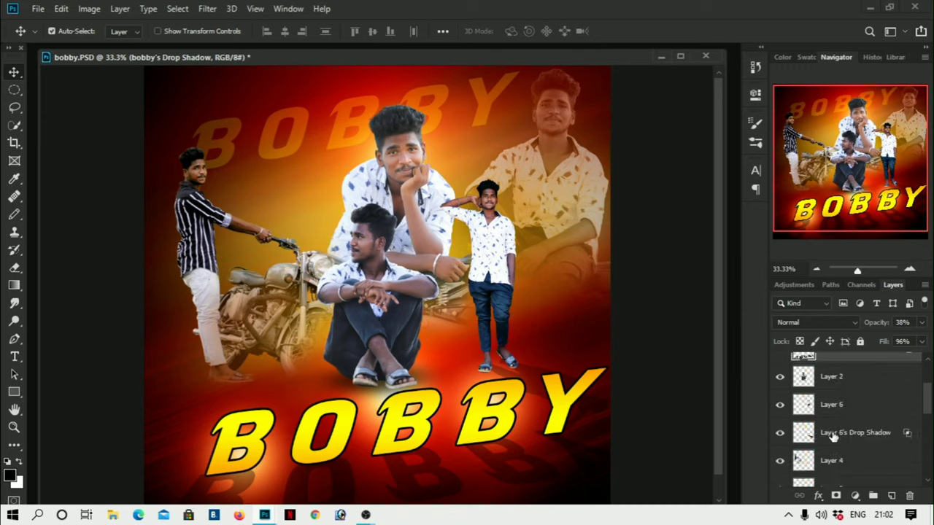
Flatten all the poster's layers into a single Background layer with Ctrl+Shift+E.
right_click(824, 413)
key("Escape")
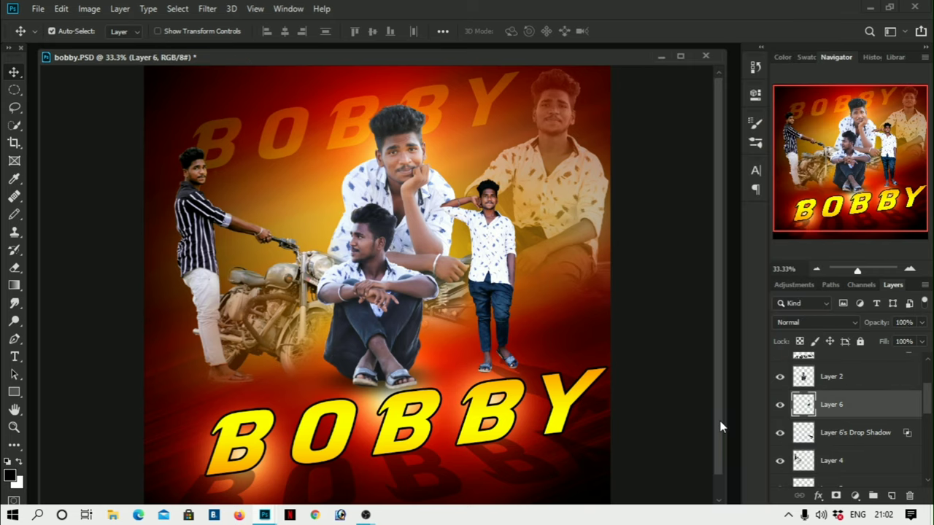
key("ctrl+shift+e")
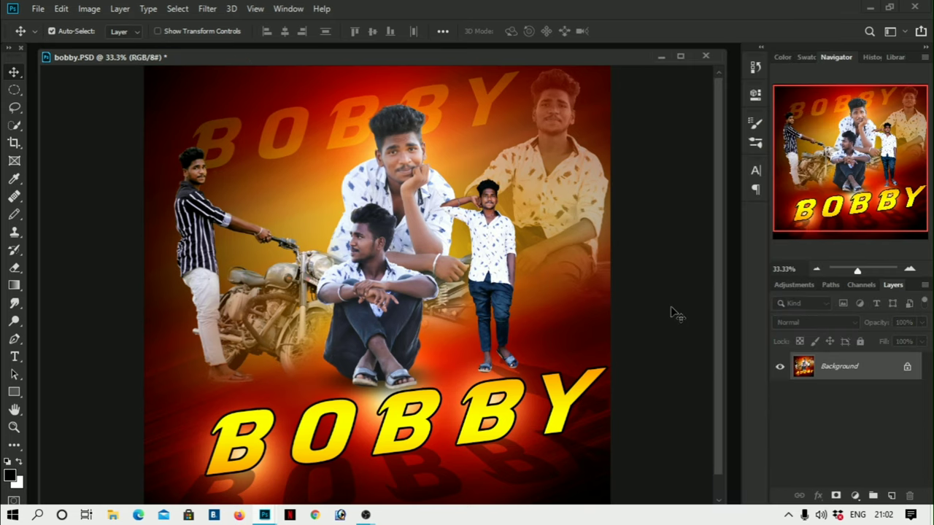
Fit the whole poster in view and start the Camera Raw Filter.
key("ctrl+minus")
key("ctrl+minus")
key("ctrl+plus")
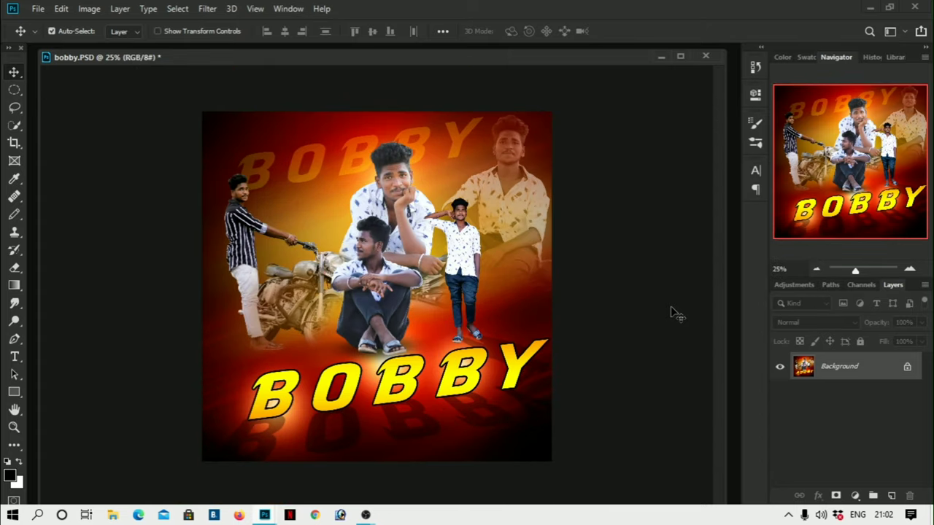
left_click(207, 9)
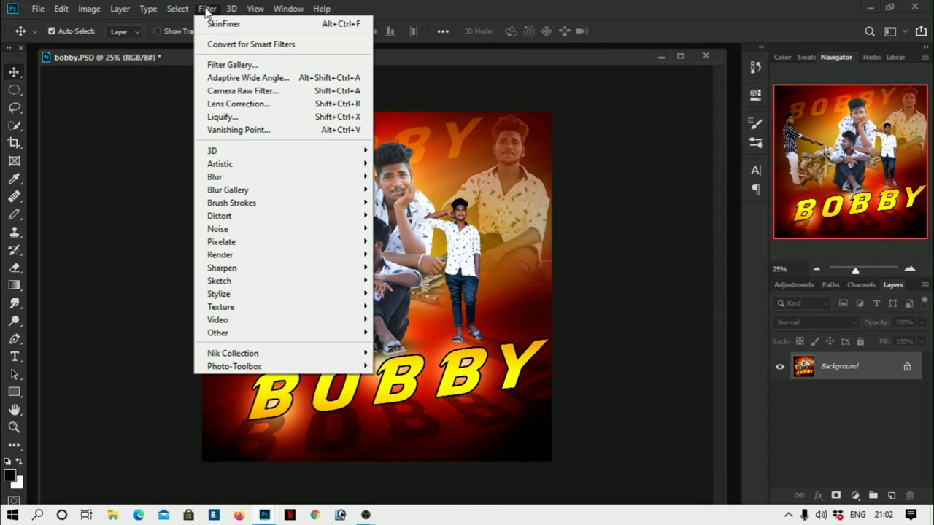
left_click(230, 93)
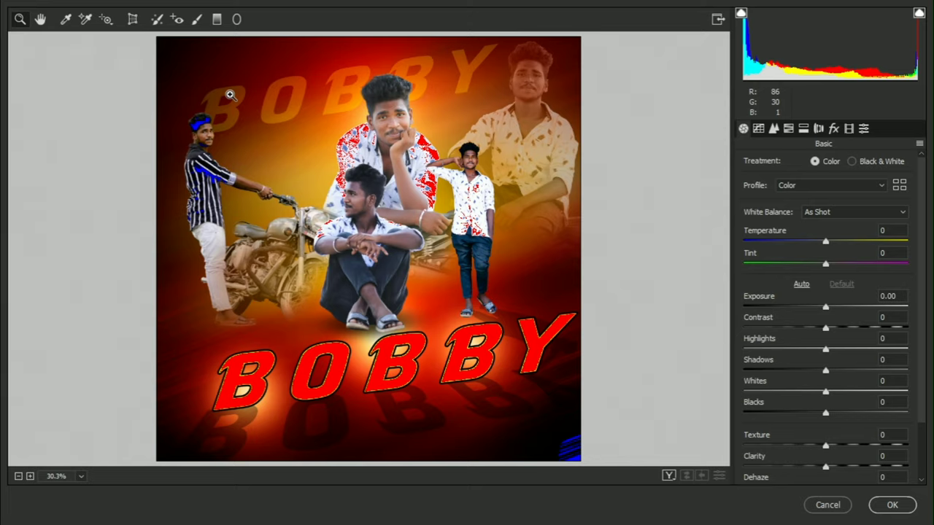
Raise Exposure to +0.35 and zoom the Camera Raw preview to 50%.
left_click_drag(825, 307, 830, 307)
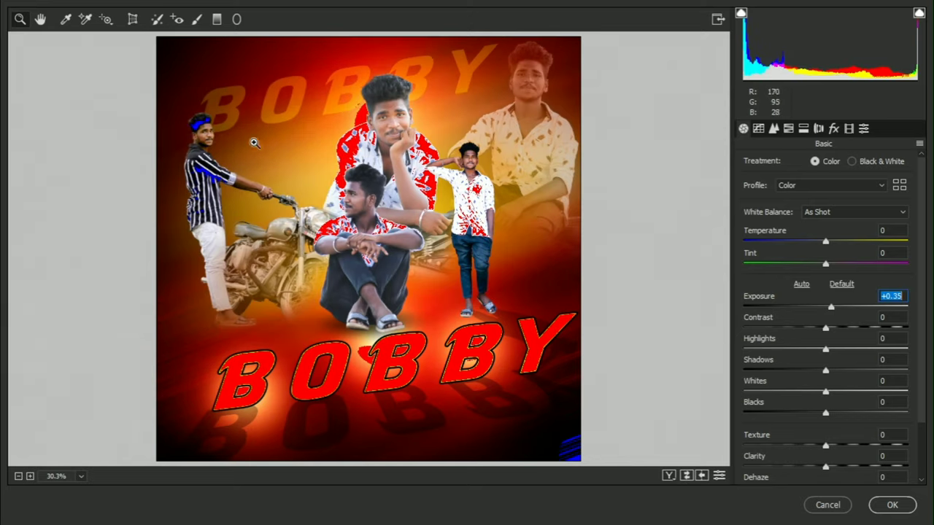
left_click(190, 136)
right_click(536, 174)
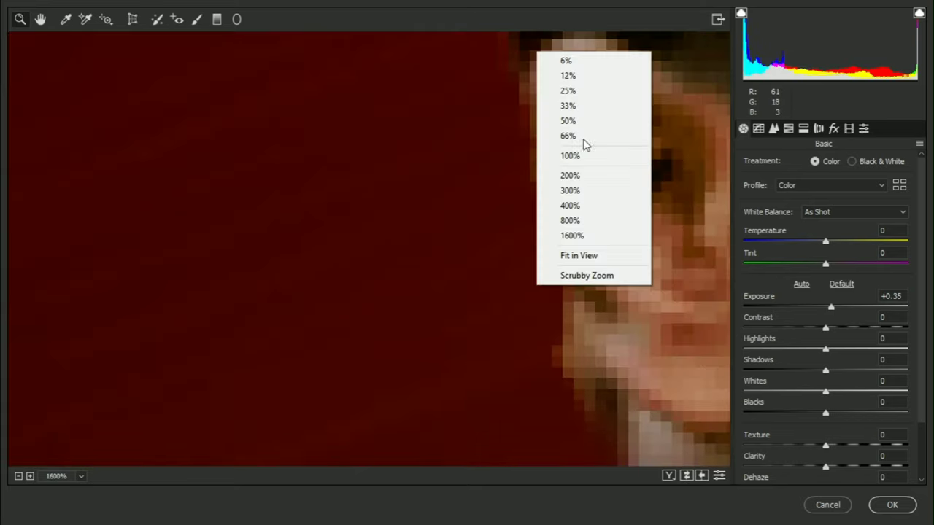
left_click(576, 120)
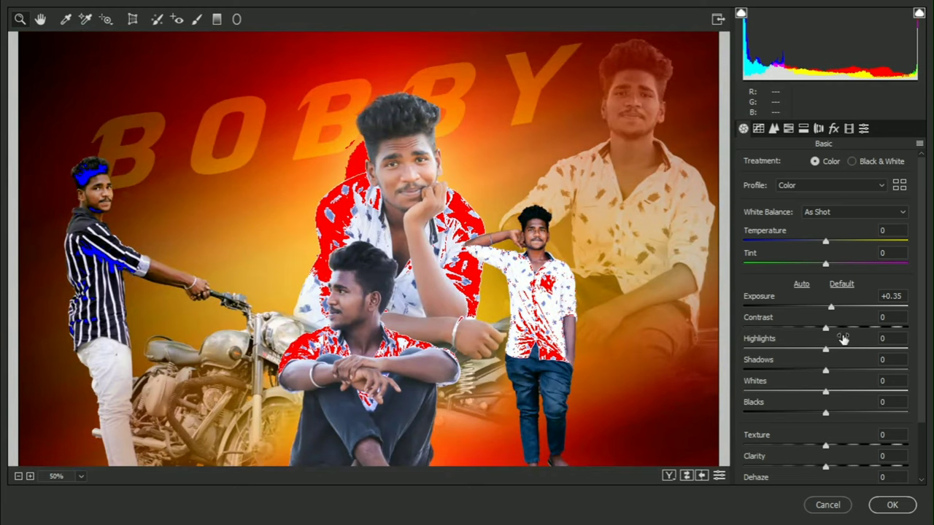
Set Contrast +12, Highlights +17, Shadows +21, Whites +15 and Blacks +14.
left_click(835, 327)
scroll(652, 286, "down", 3)
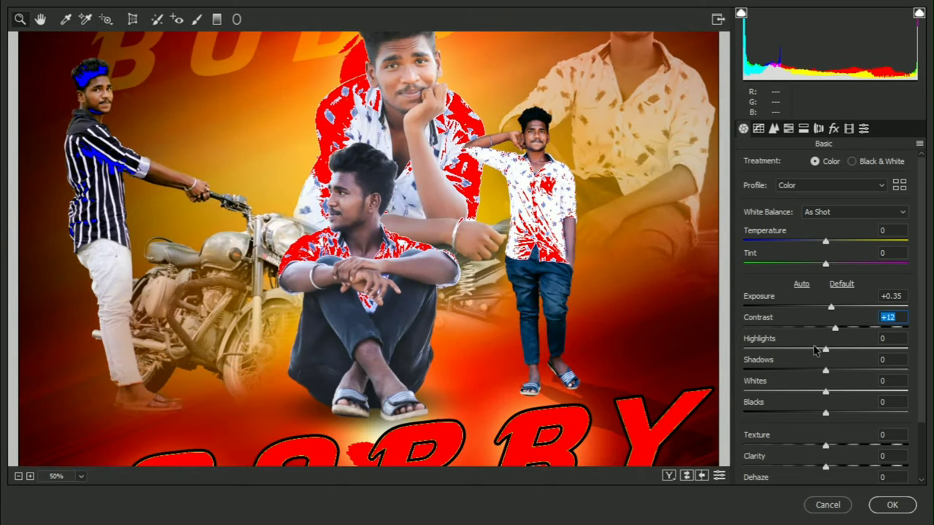
left_click(838, 348)
left_click(842, 369)
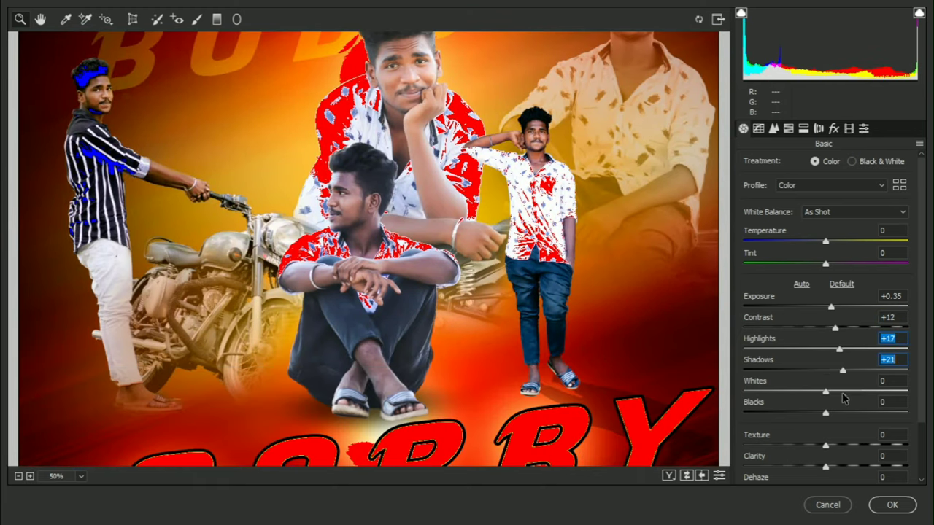
left_click(838, 392)
scroll(828, 413, "down", 1)
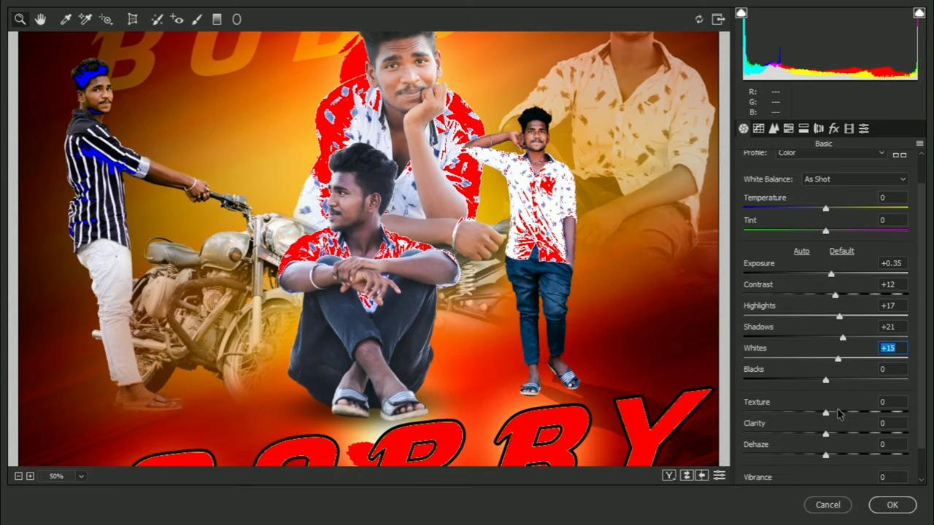
left_click(835, 379)
scroll(517, 299, "up", 2)
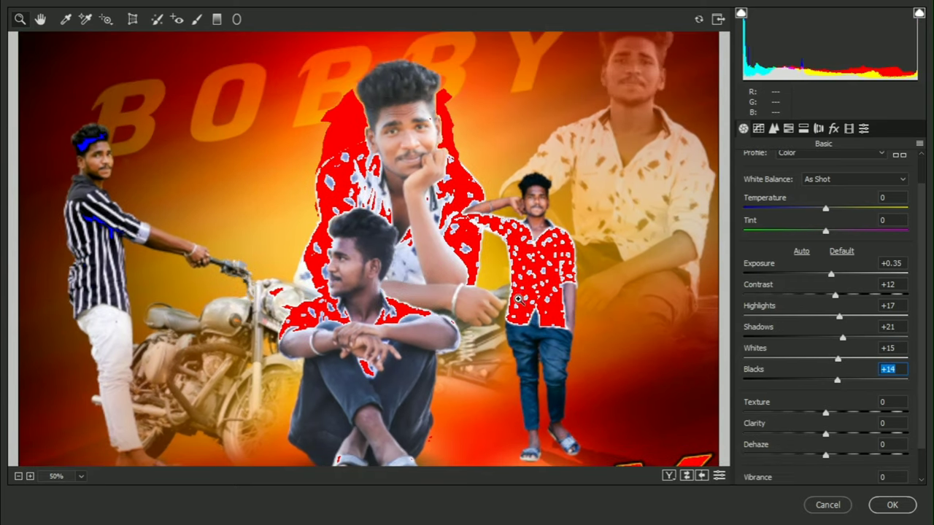
scroll(857, 427, "down", 1)
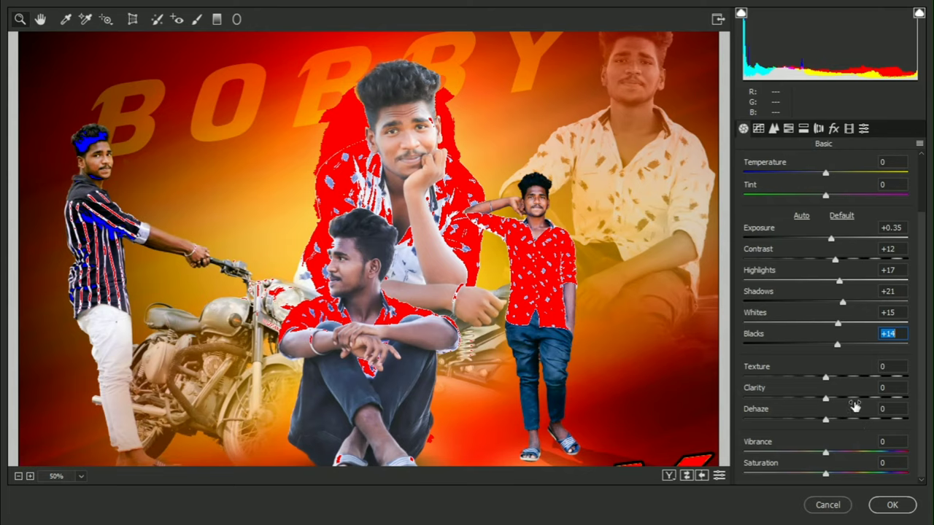
Set Clarity to +6, Texture to -32 and Vibrance to +16.
left_click(830, 399)
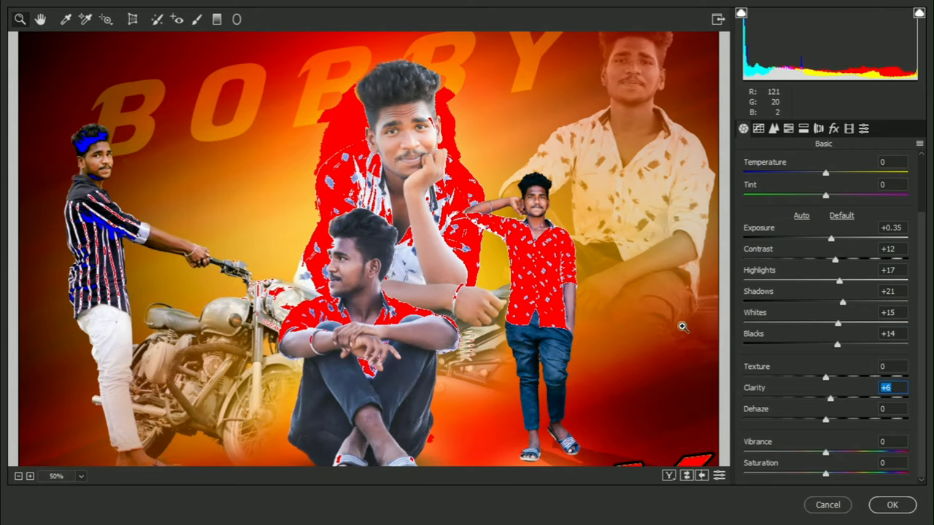
left_click(799, 377)
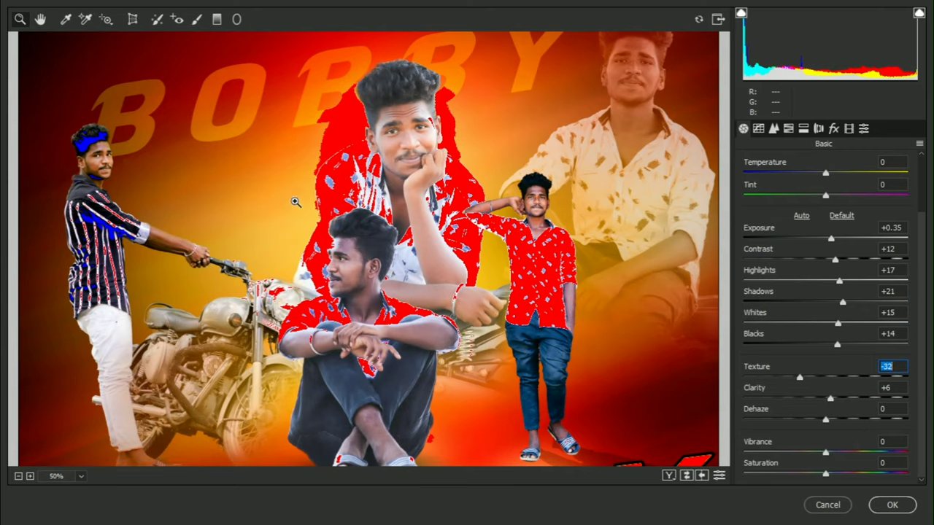
scroll(295, 202, "down", 1)
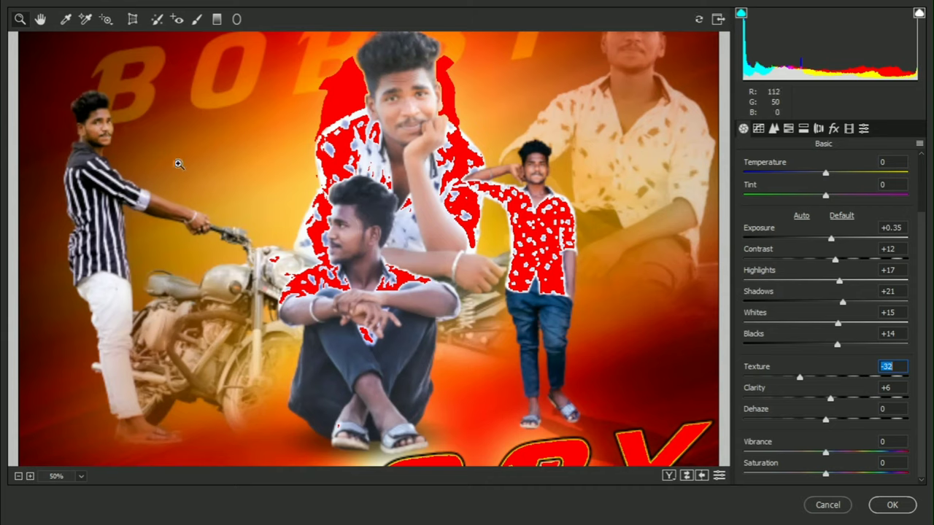
scroll(346, 245, "up", 2)
scroll(553, 251, "down", 1)
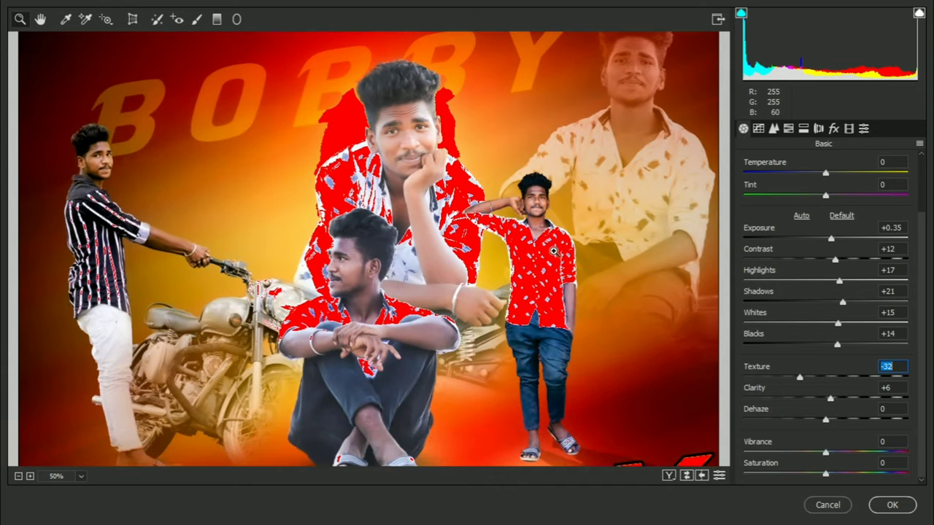
scroll(553, 251, "down", 3)
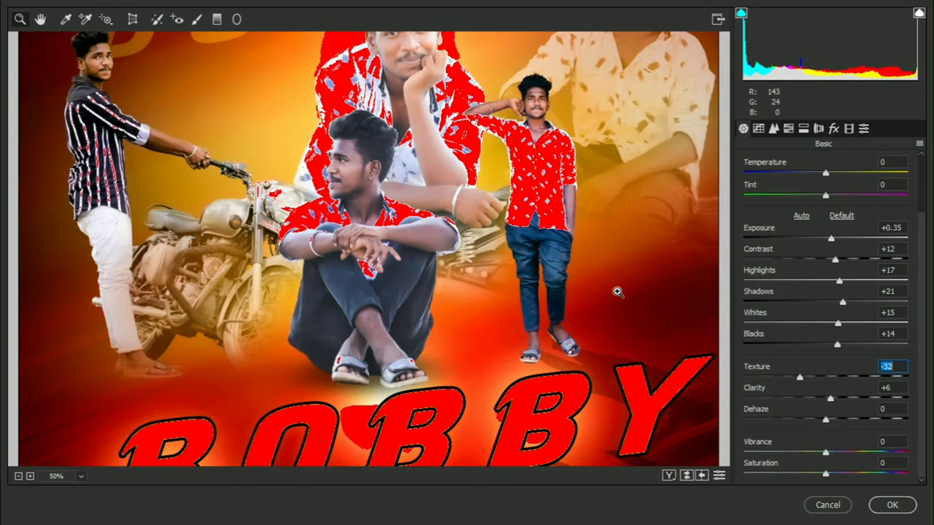
left_click(838, 453)
scroll(386, 195, "up", 1)
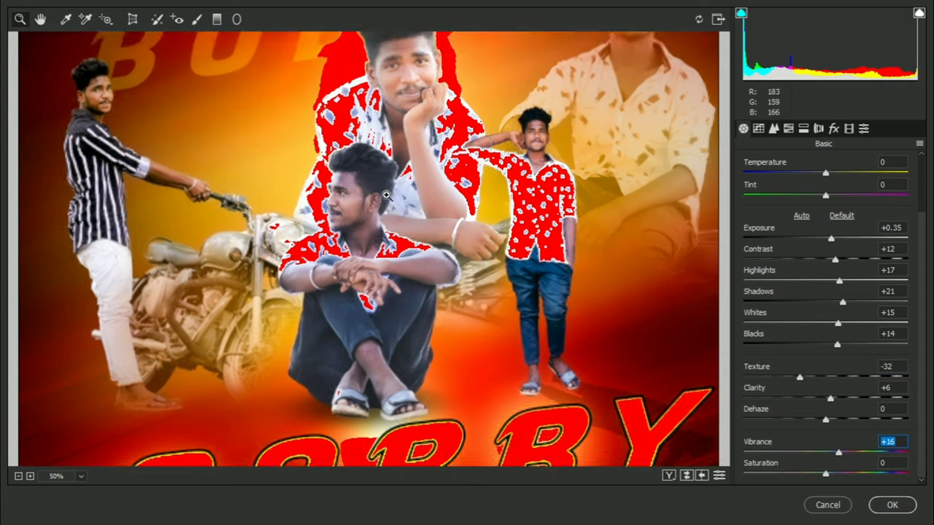
scroll(386, 196, "up", 3)
left_click(759, 129)
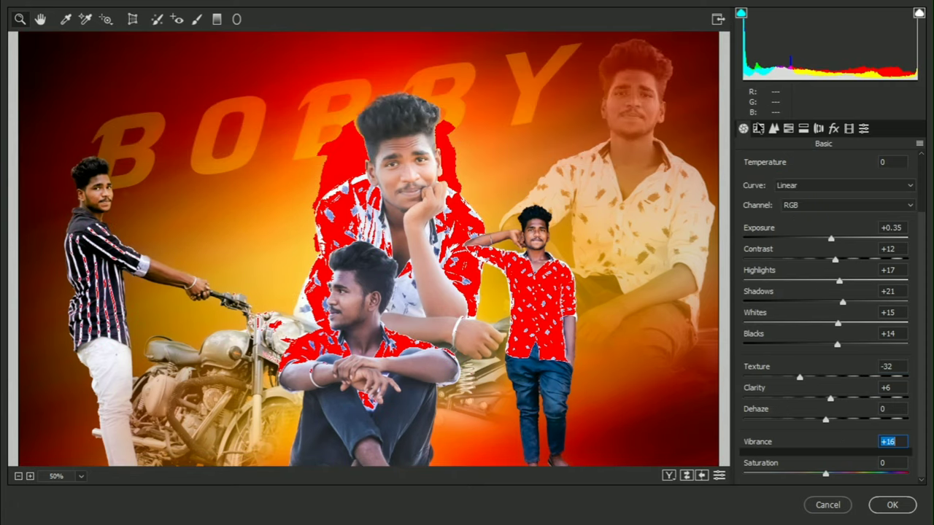
Add an RGB point-curve point lifting input 109 to output 118.
left_click(815, 313)
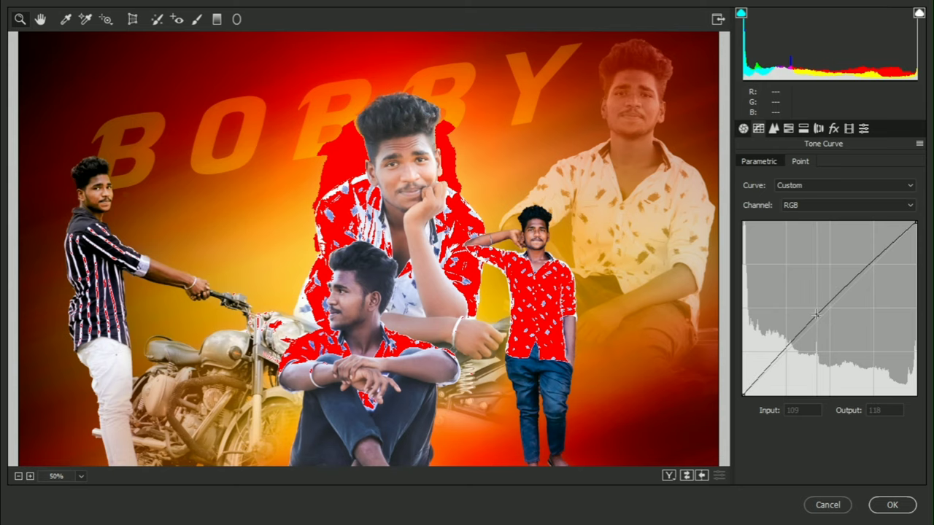
scroll(620, 250, "down", 2)
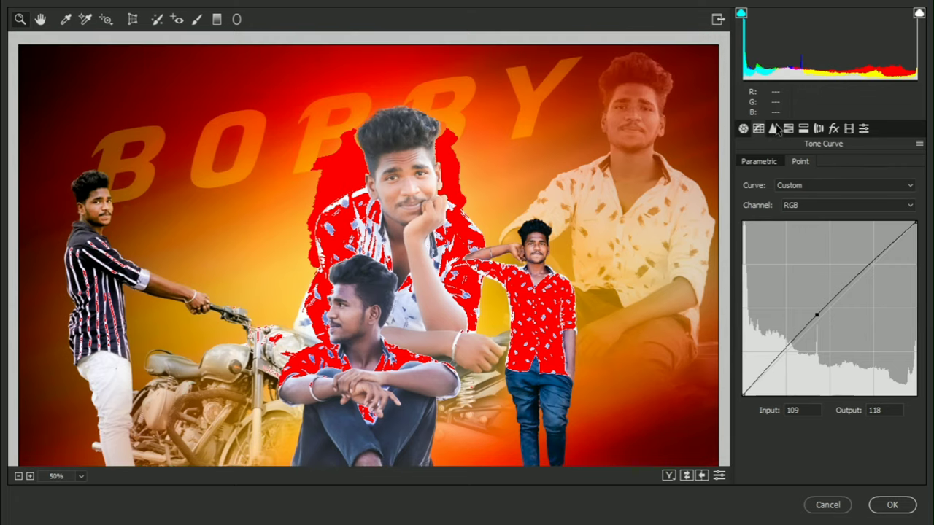
left_click(774, 128)
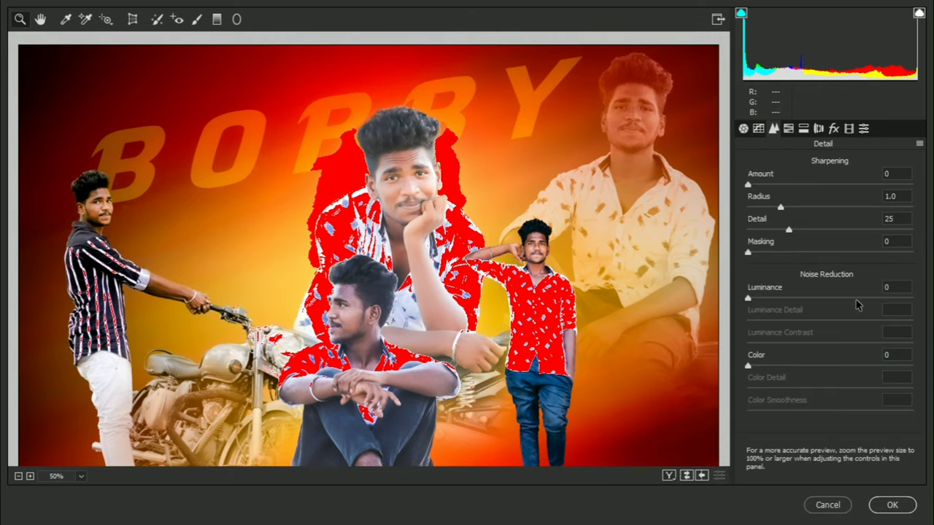
Try Luminance and Luminance Detail at 100, reset Luminance to 0, and apply the Camera Raw edits.
left_click_drag(857, 299, 915, 299)
left_click_drag(863, 321, 931, 324)
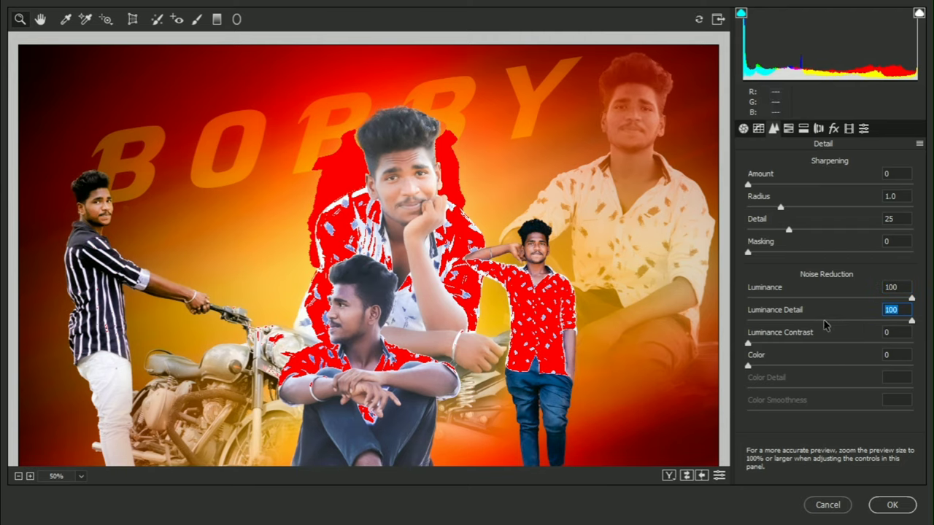
left_click_drag(796, 301, 699, 318)
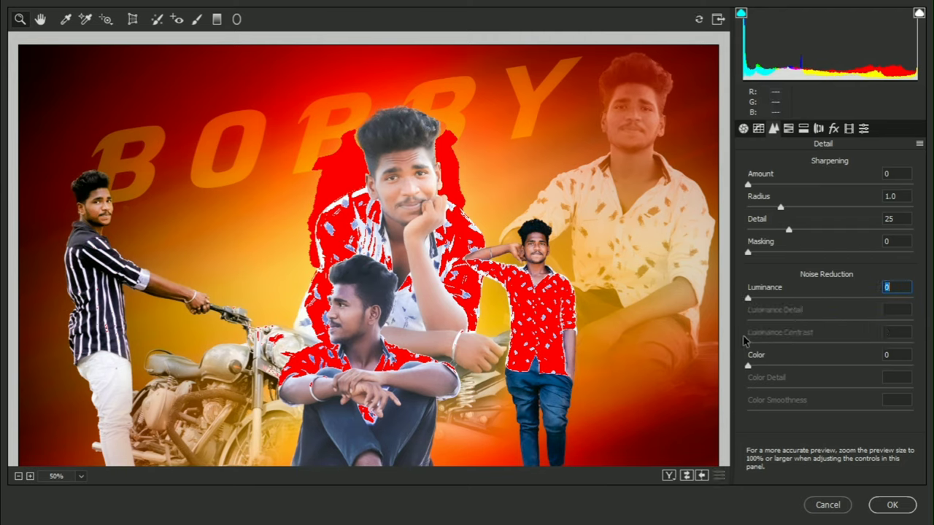
left_click(408, 161)
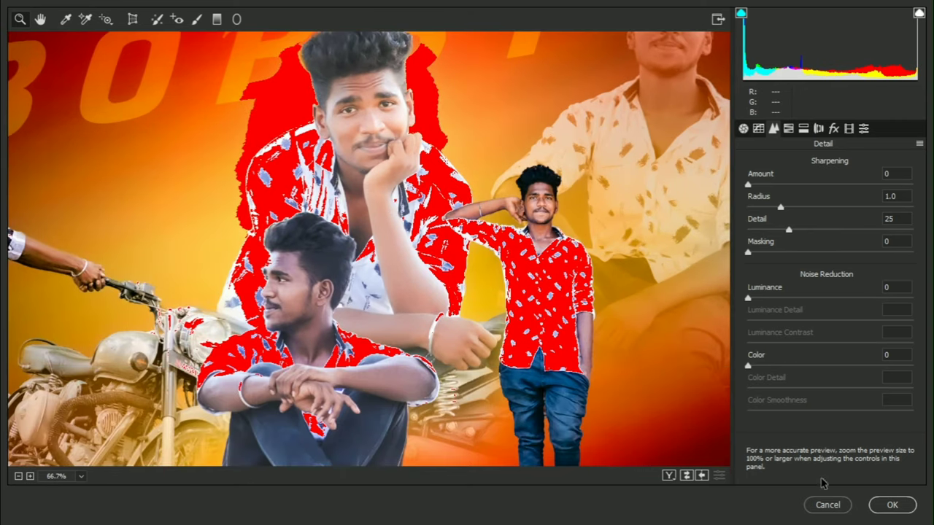
left_click(893, 505)
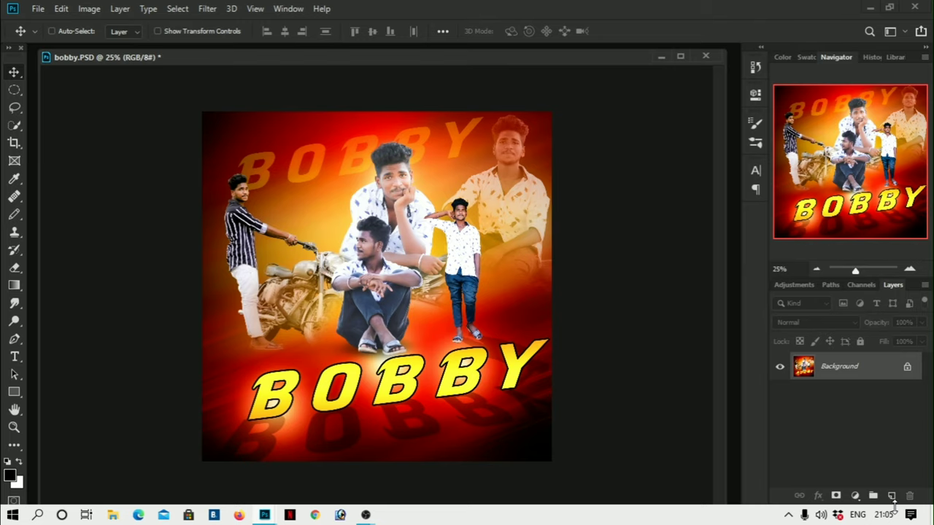
Zoom the poster to 50%, scroll around the canvas, and bring up the Open dialog with Ctrl+O.
key("ctrl+plus")
scroll(263, 387, "up", 1)
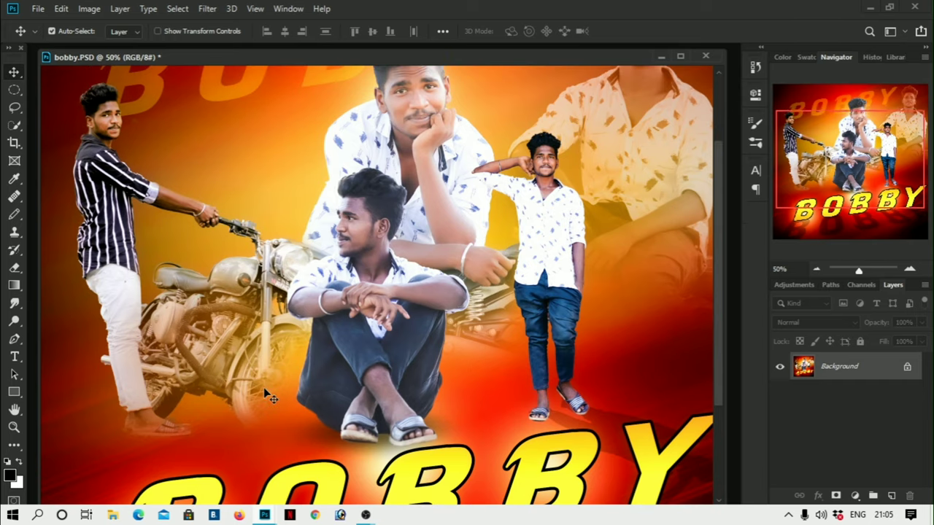
scroll(263, 388, "up", 1)
scroll(264, 387, "up", 3)
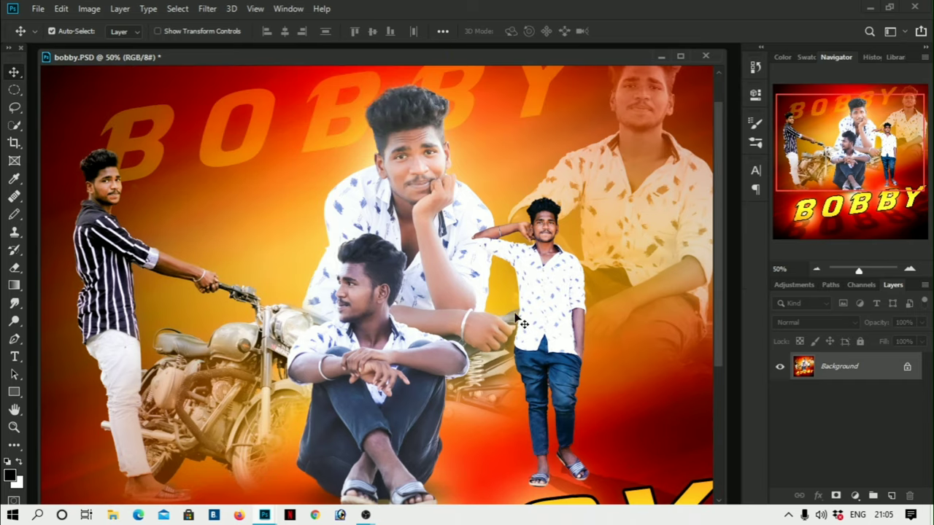
scroll(414, 303, "down", 1)
scroll(714, 259, "up", 1)
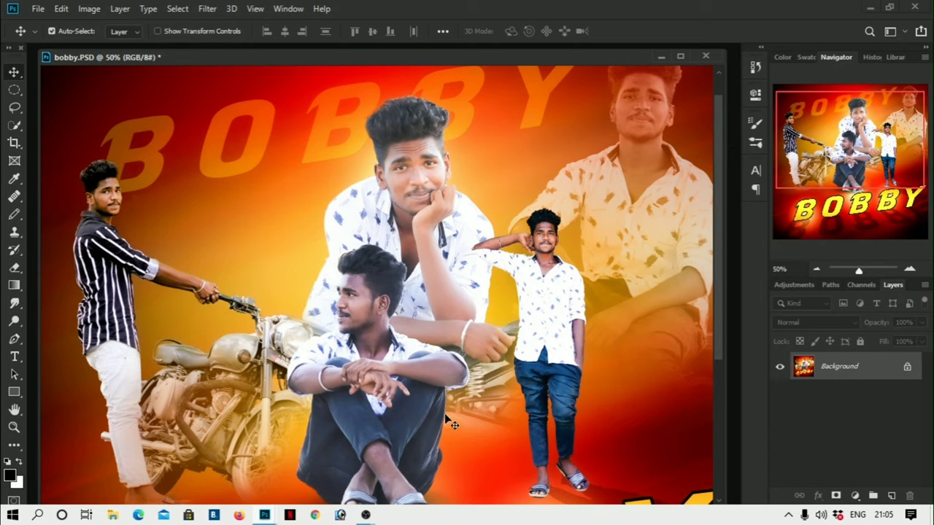
key("ctrl")
key("ctrl+o")
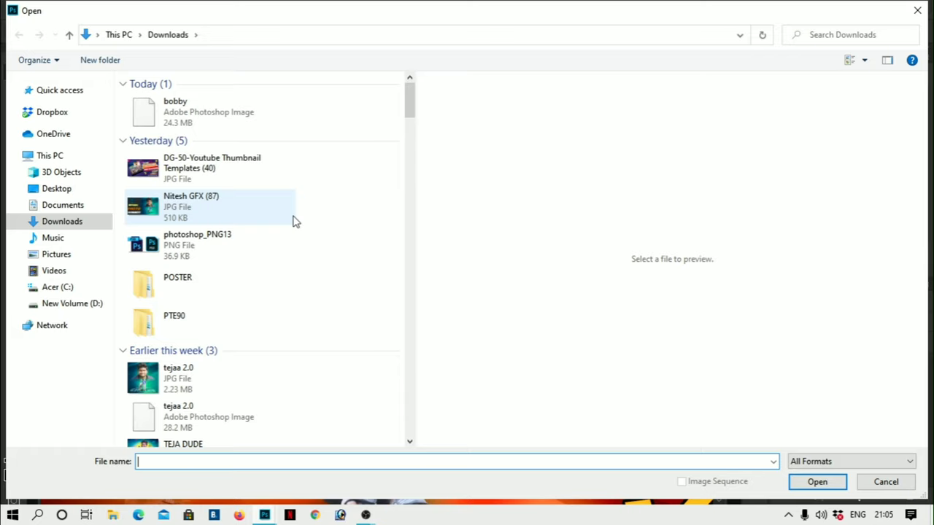
Open Untitled-1.png from This PC's 3D Objects folder, accepting the Missing Profile warning.
left_click(70, 156)
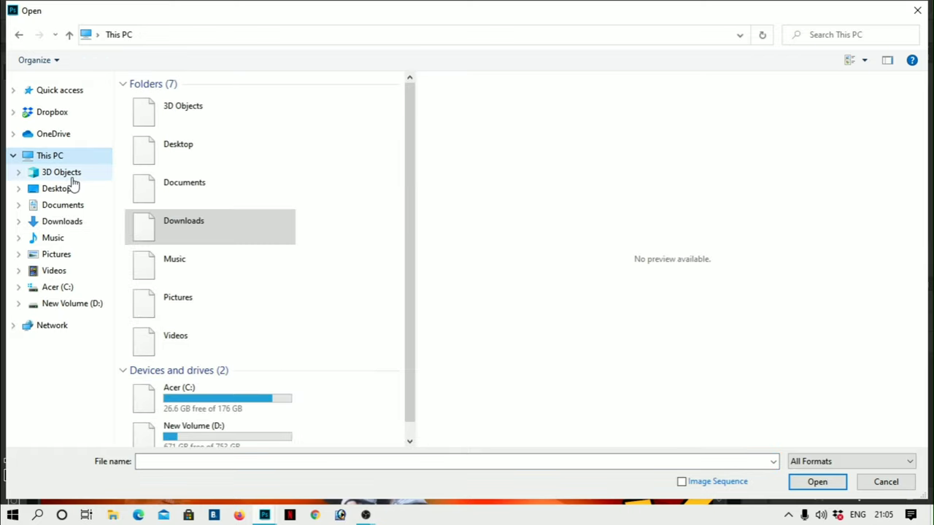
left_click(72, 175)
left_click(277, 357)
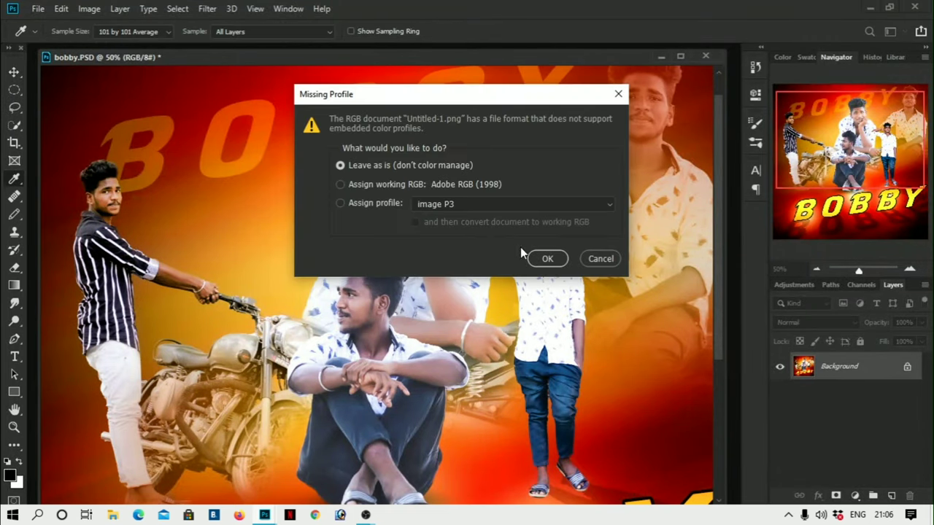
left_click(547, 258)
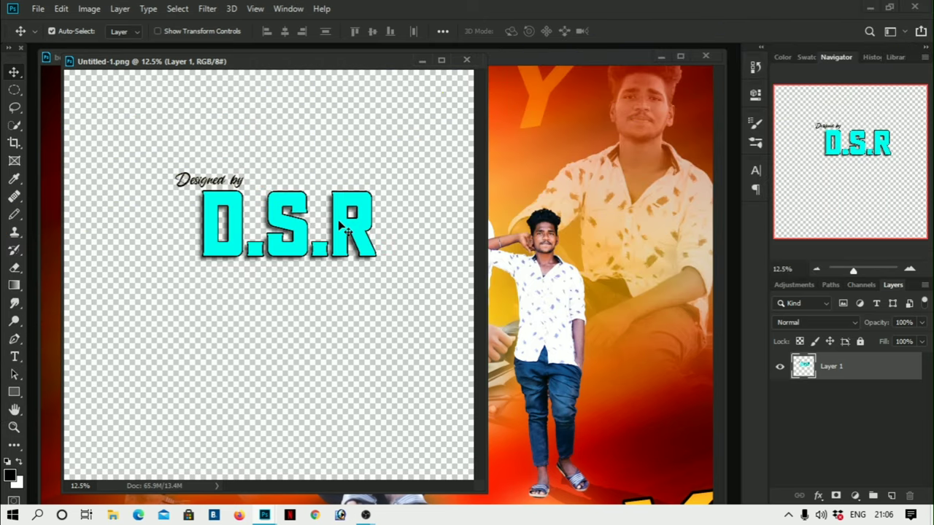
Drag the D.S.R signature into bobby.PSD and scale it down to a small tag.
mouse_move(387, 205)
left_mouse_down()
mouse_move(507, 167)
mouse_move(489, 166)
left_mouse_up()
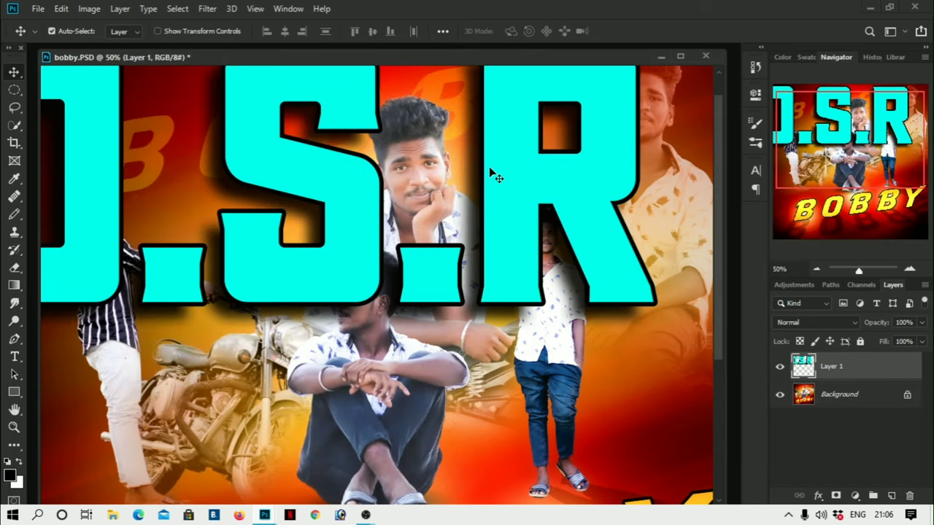
key("ctrl+minus")
key("ctrl+minus")
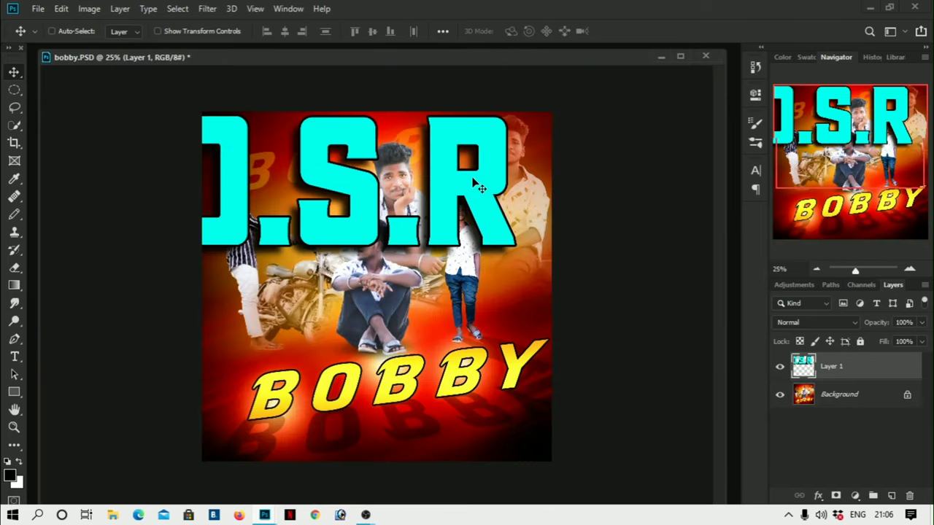
key("ctrl+minus")
key("ctrl+t")
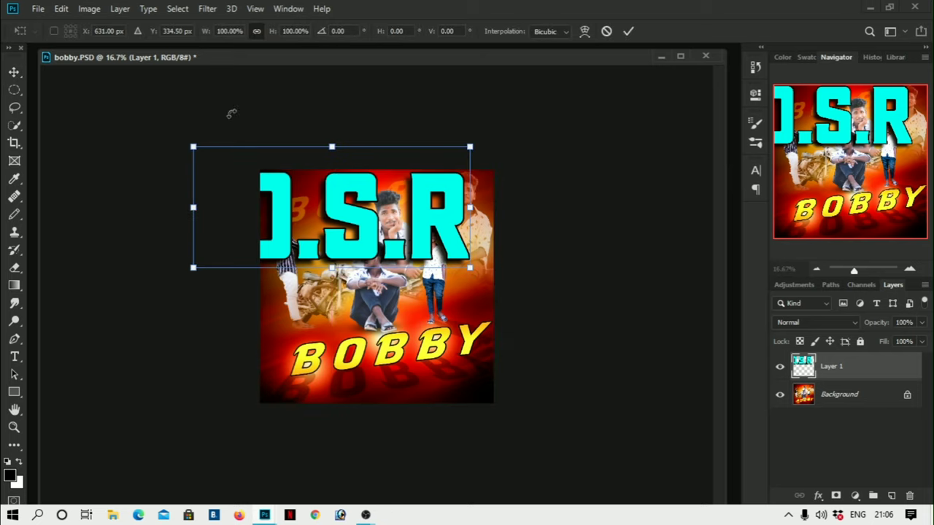
left_click_drag(193, 147, 458, 263)
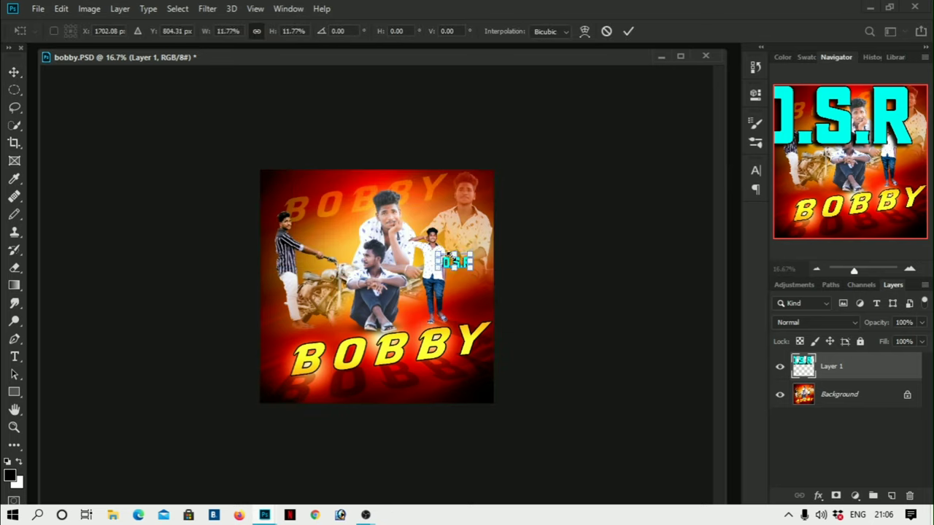
key("Return")
Position the signature right of the standing man, above the BOBBY title.
key("ctrl+plus")
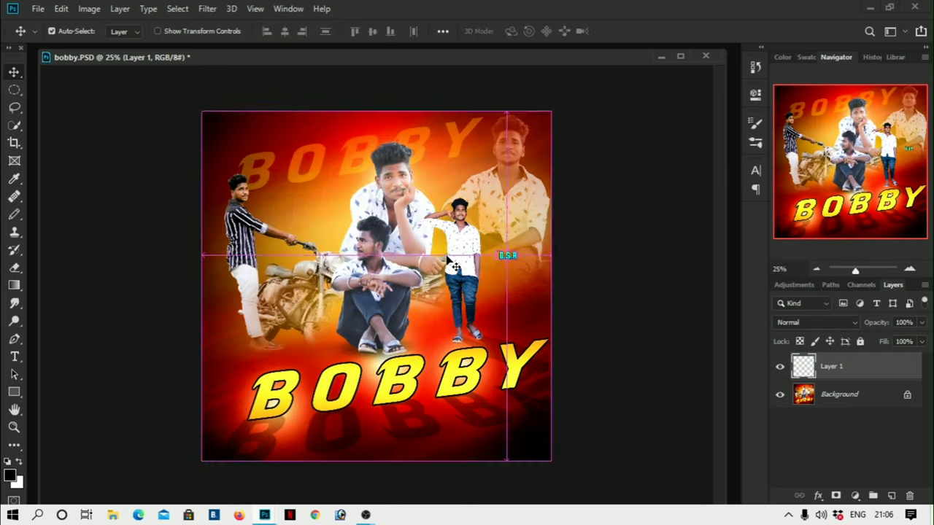
key("ctrl+plus")
key("ctrl+plus")
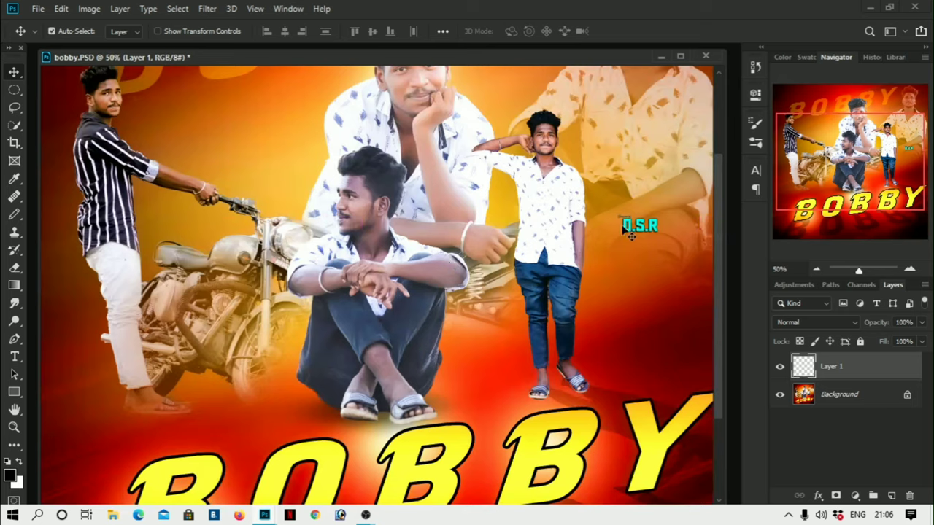
mouse_move(640, 233)
left_mouse_down()
mouse_move(609, 270)
mouse_move(179, 209)
left_mouse_up()
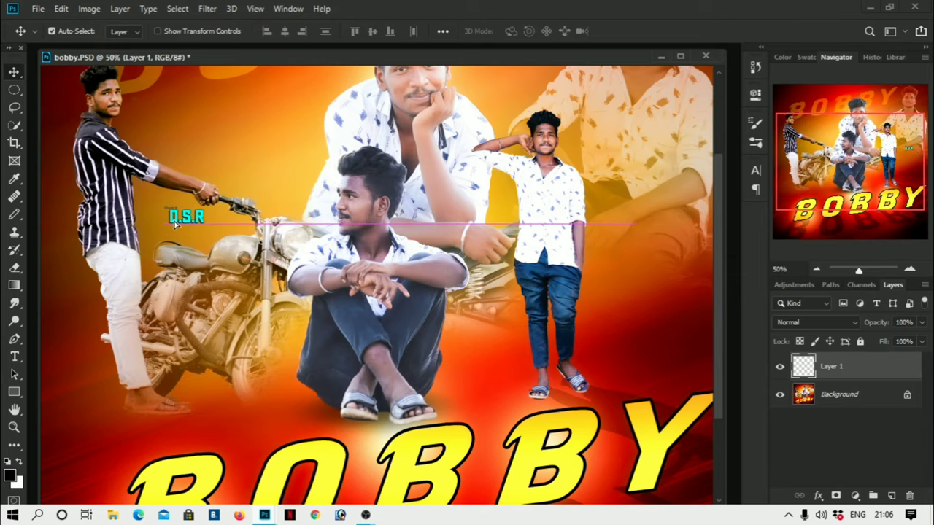
mouse_move(180, 210)
left_mouse_down()
mouse_move(275, 195)
mouse_move(675, 306)
mouse_move(670, 365)
left_mouse_up()
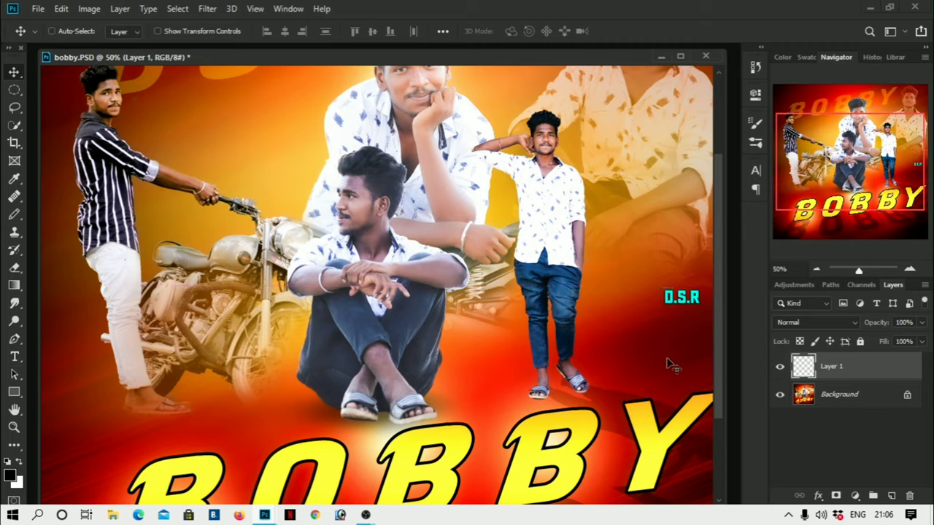
key("ctrl+minus")
key("ctrl+minus")
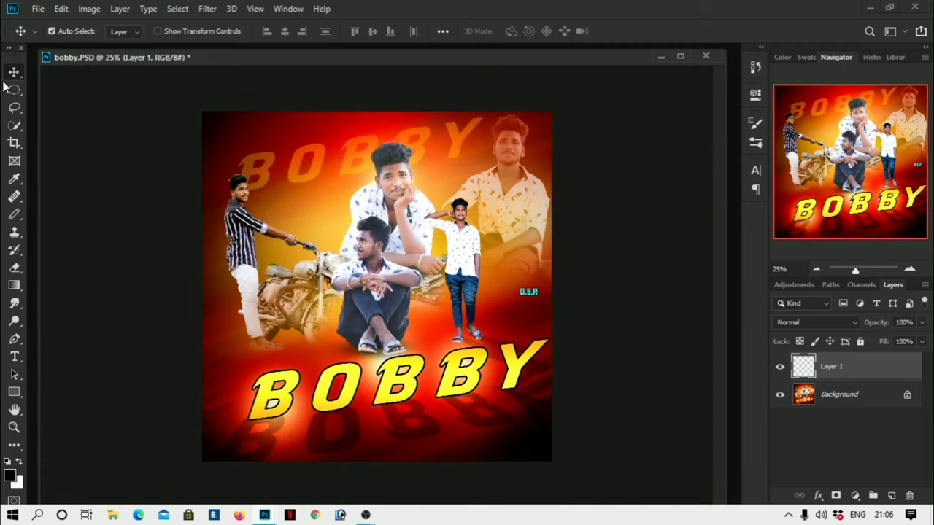
Save the poster as a JPEG named bobby in Downloads at Quality 12.
left_click(37, 9)
left_click(69, 165)
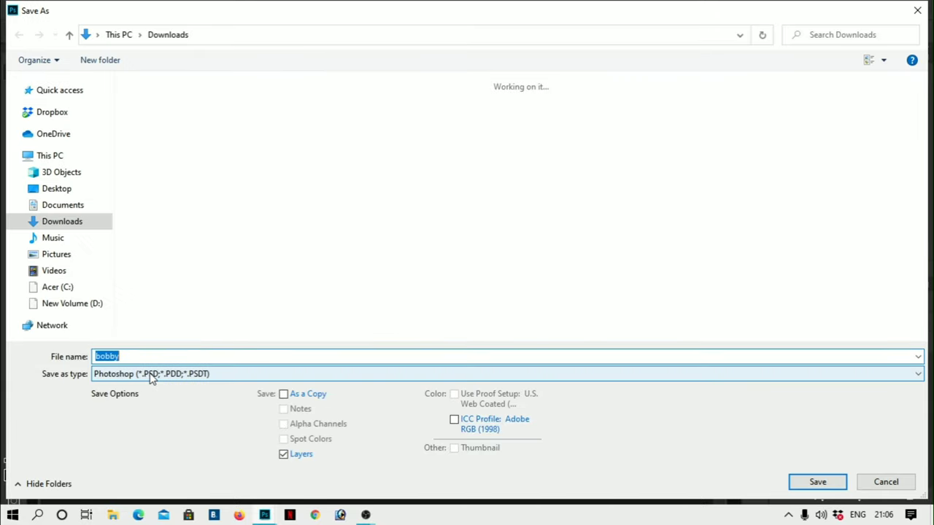
left_click(151, 373)
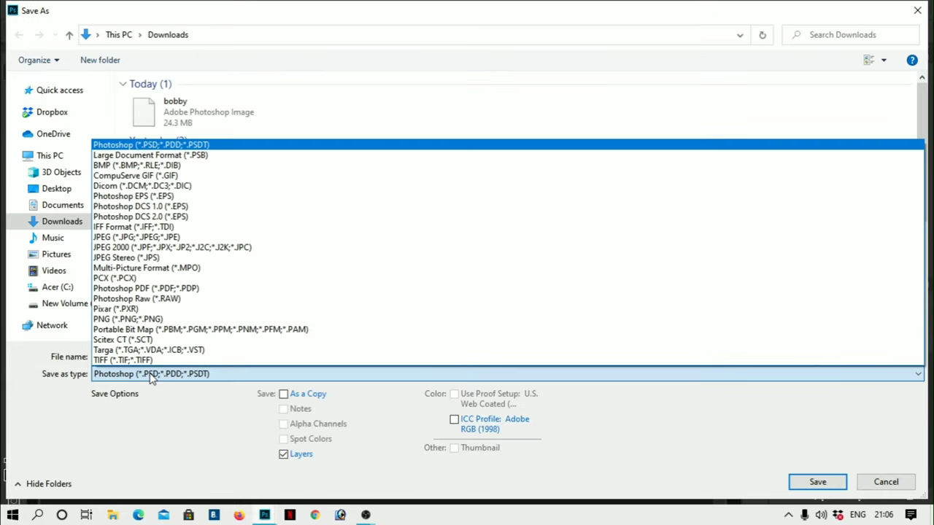
left_click(155, 237)
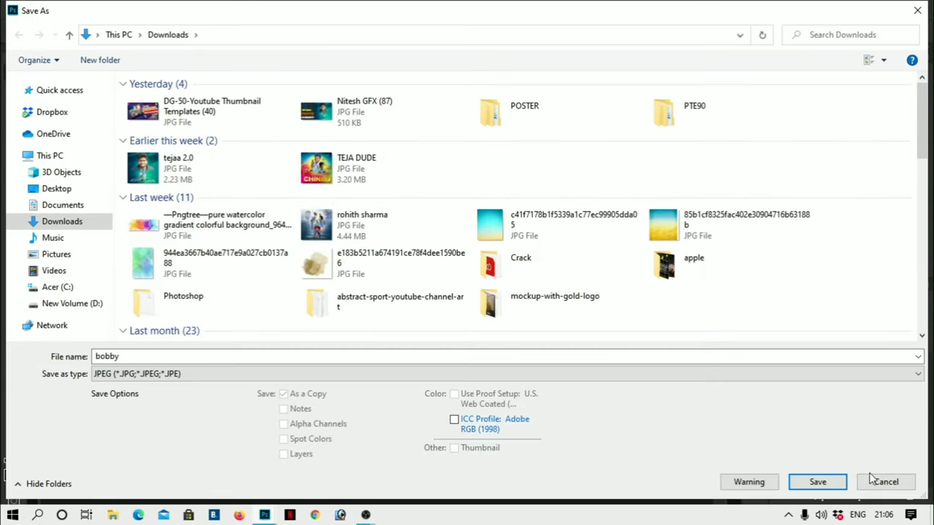
left_click(824, 485)
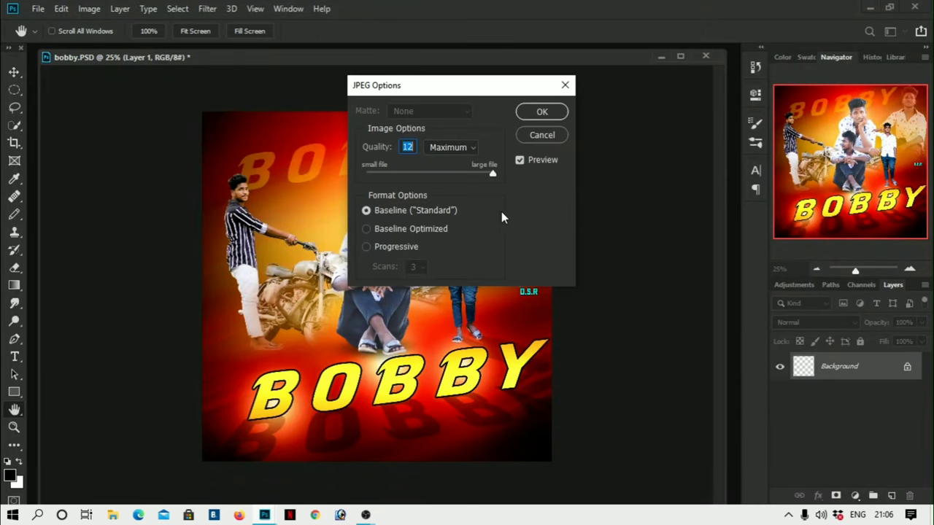
left_click(545, 113)
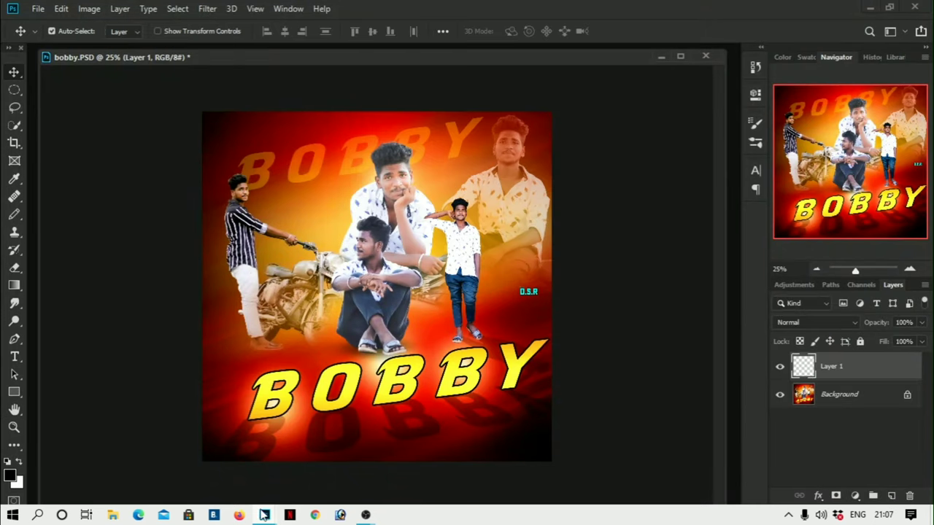